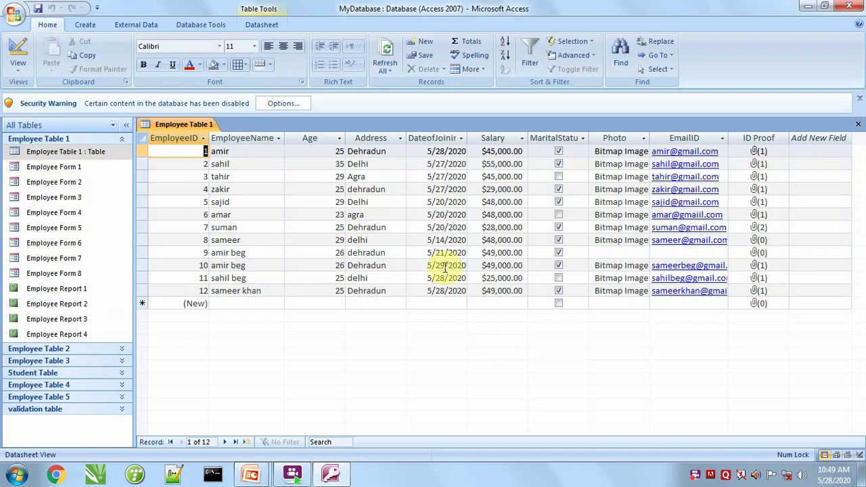
- Start a new simple query with the Query Wizard, using Employee Table 1 as its source
left_click(86, 24)
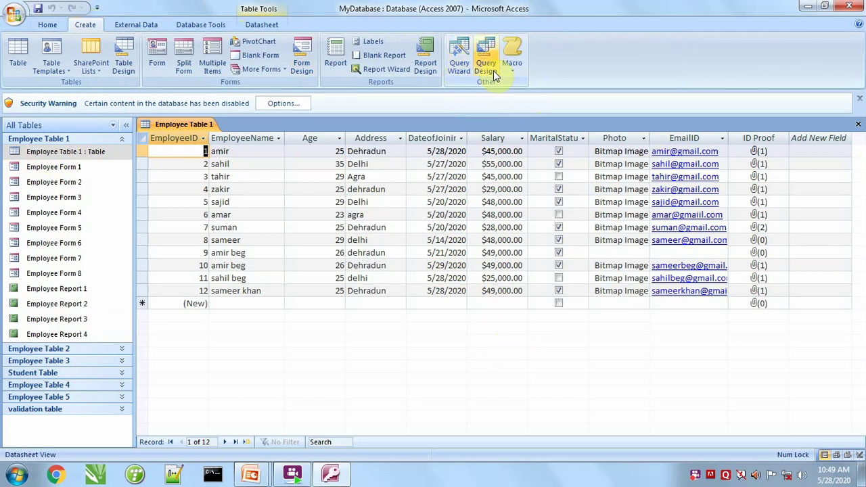
left_click(460, 79)
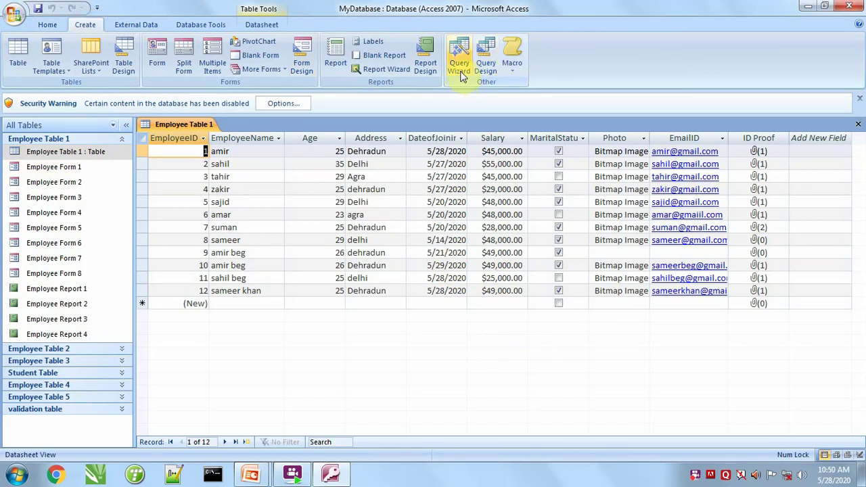
left_click(462, 74)
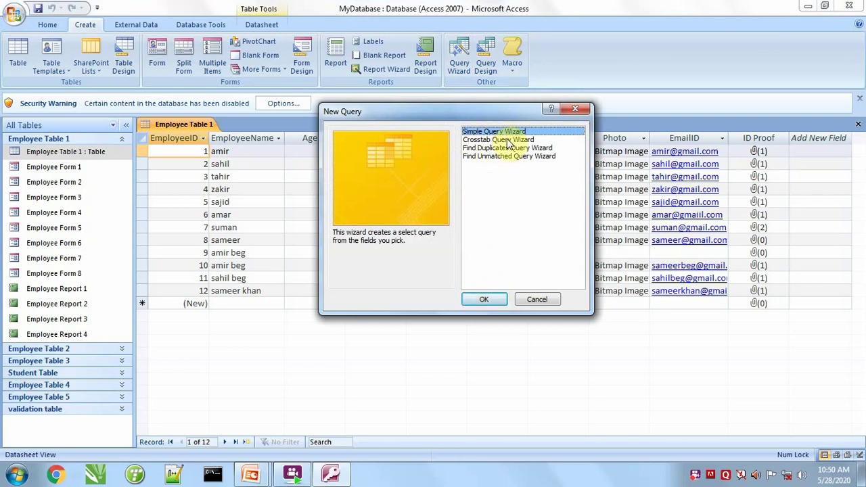
left_click(497, 299)
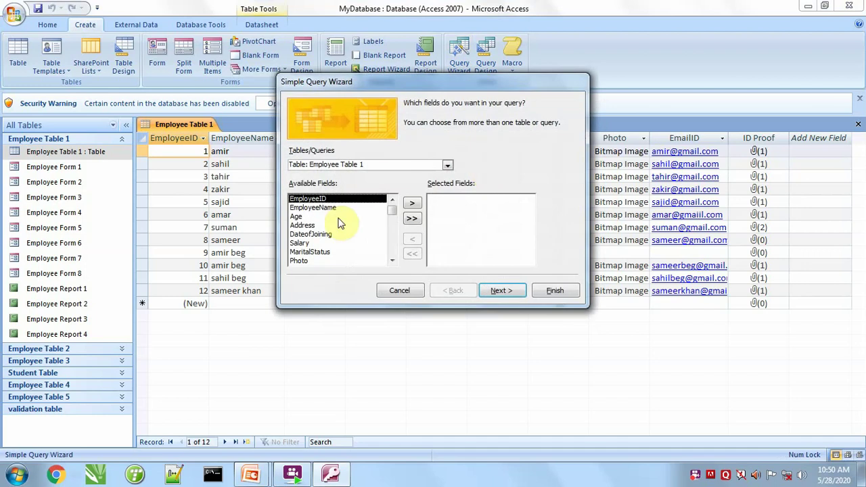
left_click(447, 165)
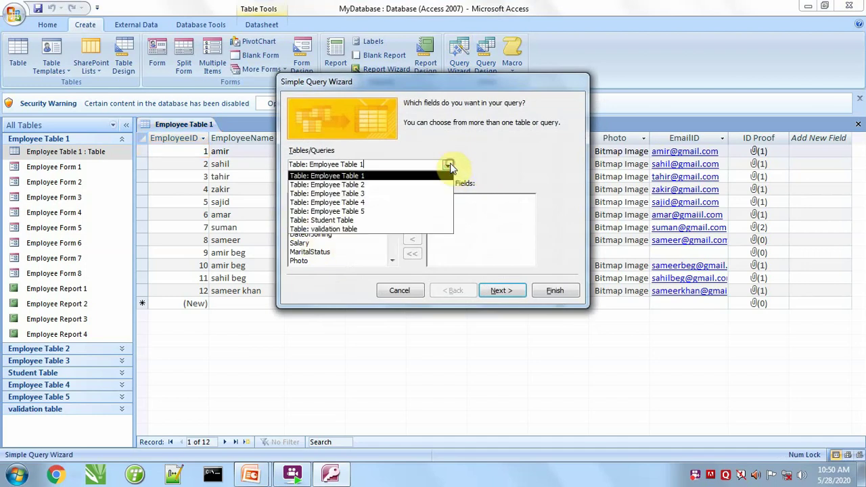
left_click(347, 176)
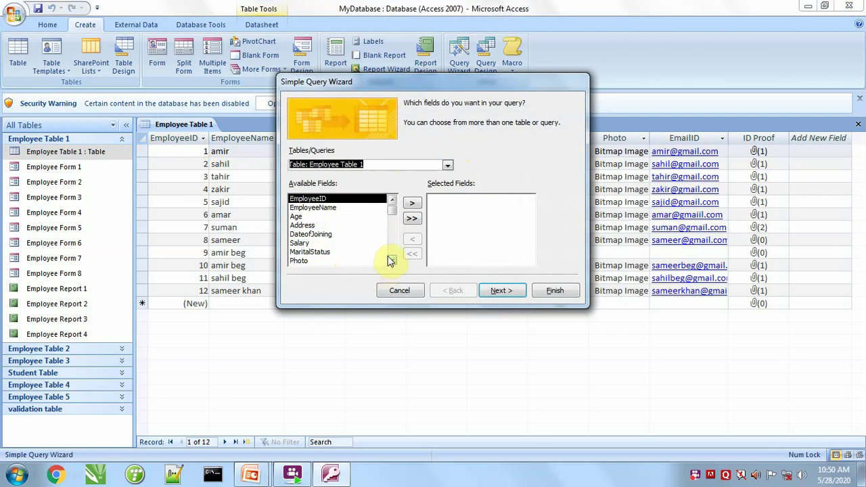
- Add the EmployeeID, EmployeeName, DateofJoining, Salary and Photo fields to the query
left_click(412, 204)
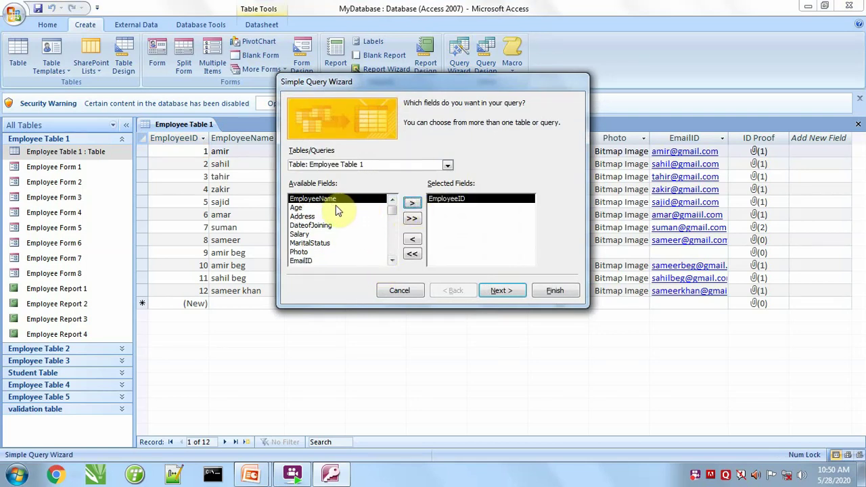
left_click(412, 204)
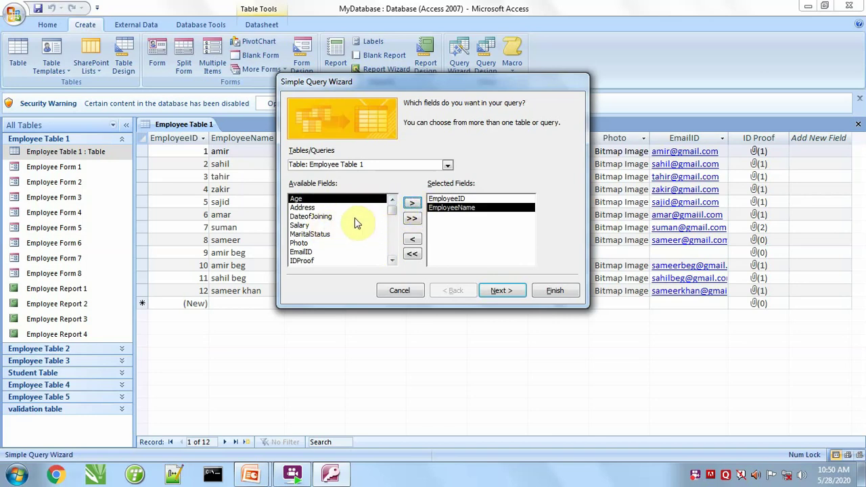
left_click(355, 217)
left_click(412, 203)
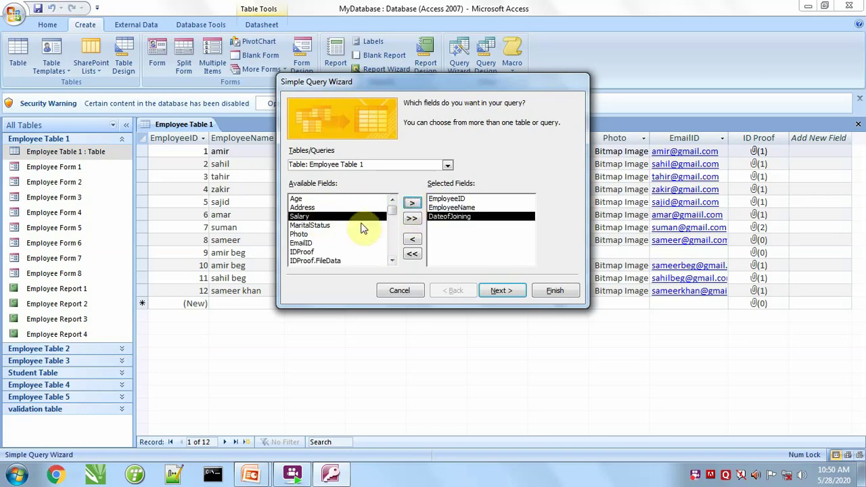
left_click(412, 203)
left_click(318, 228)
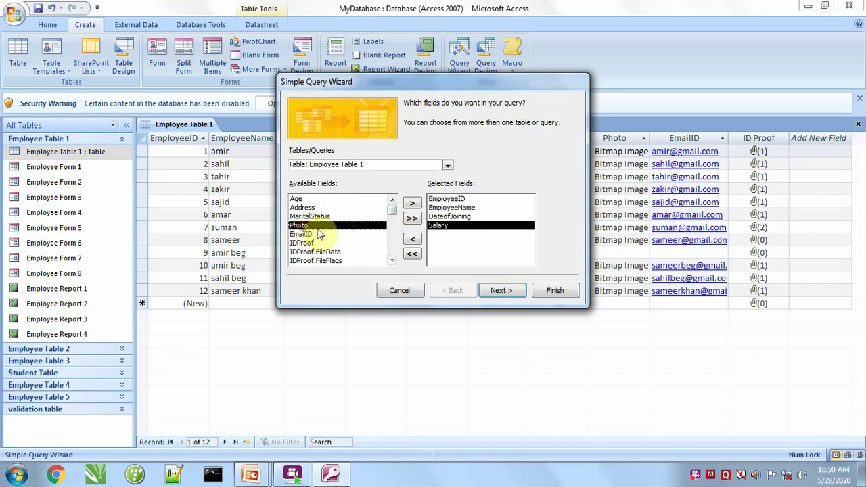
left_click(414, 204)
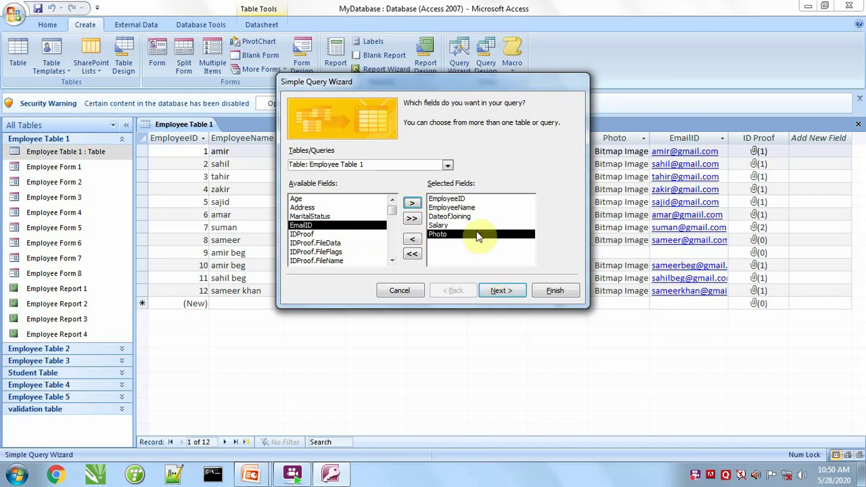
- Keep it a detail query, title it Employee Query, and finish the wizard with the query opened to view information
left_click(502, 293)
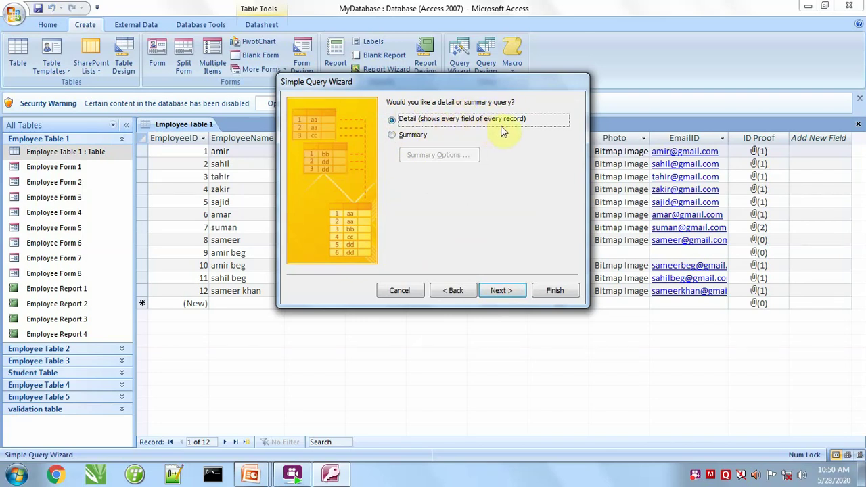
left_click(501, 291)
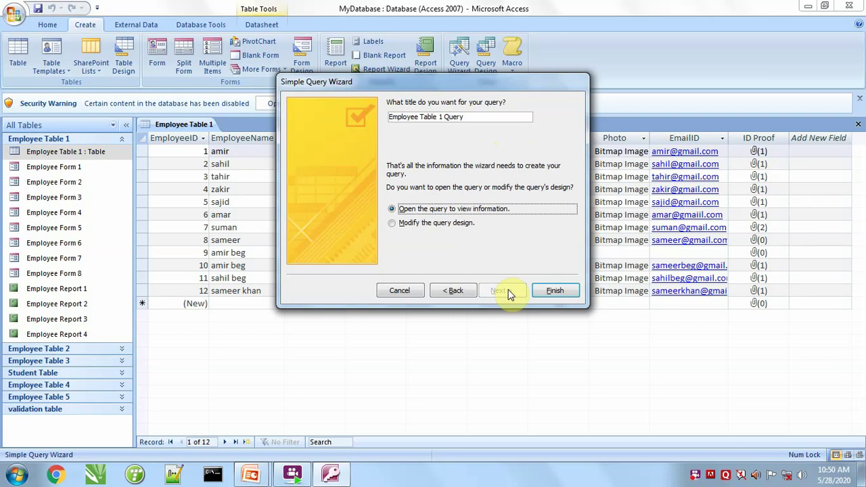
left_click_drag(465, 117, 421, 120)
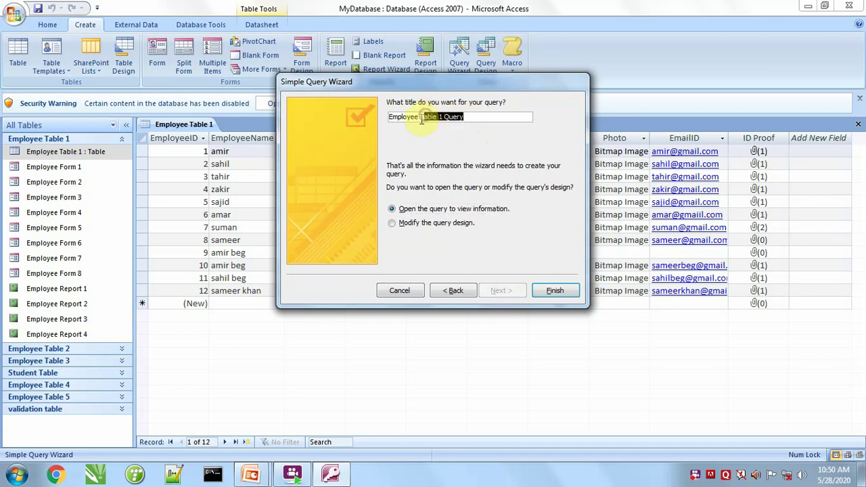
left_click(421, 120)
double_click(425, 119)
key("BackSpace")
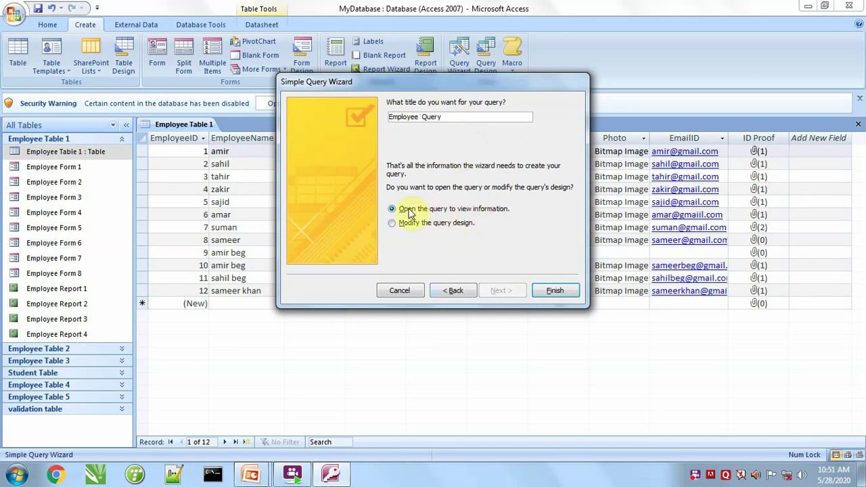
left_click(554, 292)
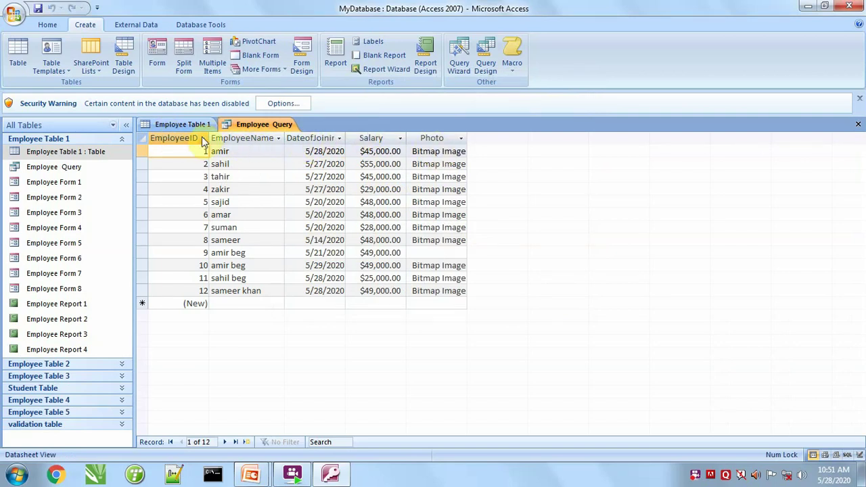
- Compare the query with Employee Table 1, and delete the record with EmployeeID 12 from the query
left_click(172, 123)
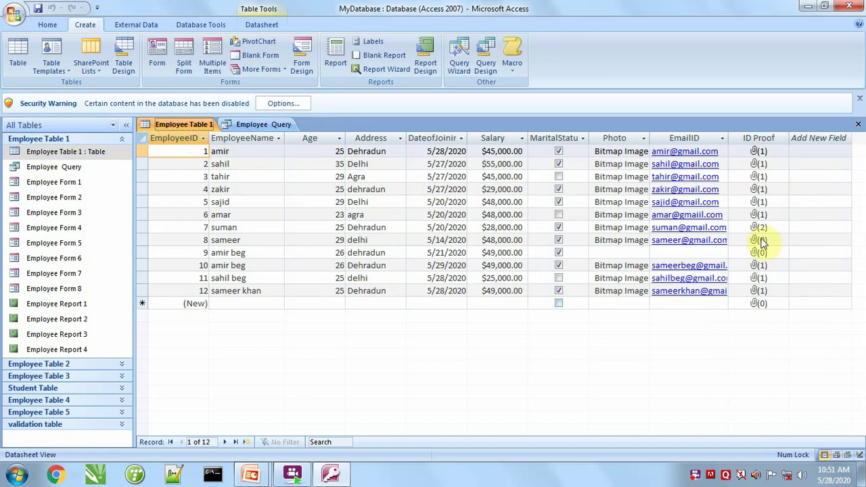
left_click(268, 125)
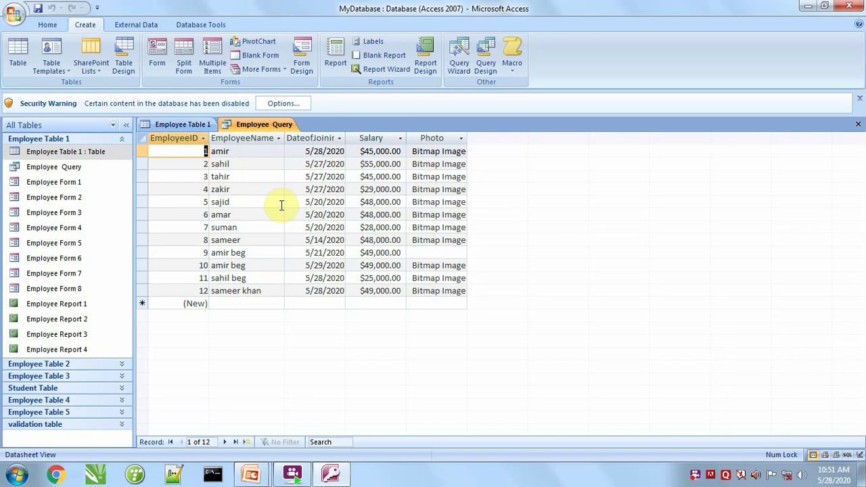
left_click(228, 304)
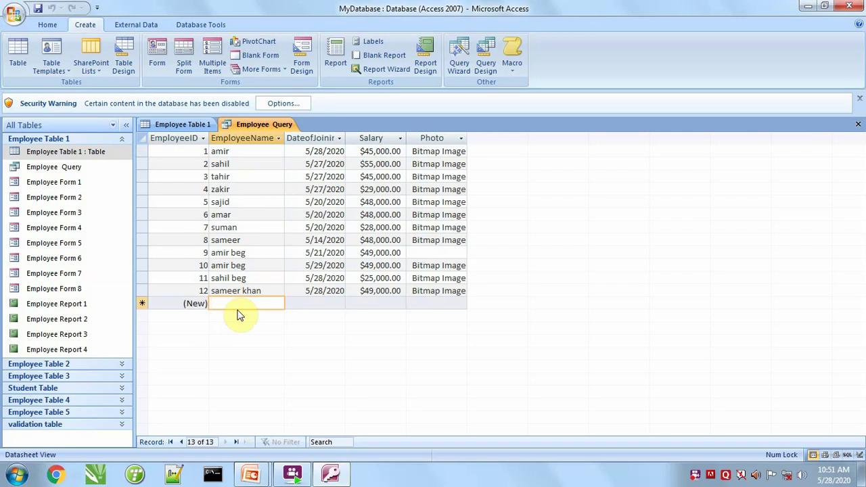
left_click(142, 290)
key("Delete")
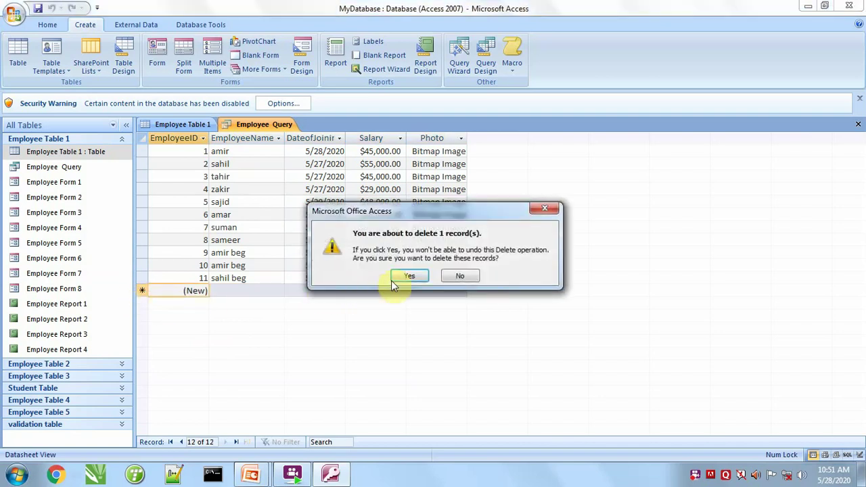
left_click(406, 276)
- Refresh all records in Employee Table 1 to check the deletion made through the query
left_click(150, 125)
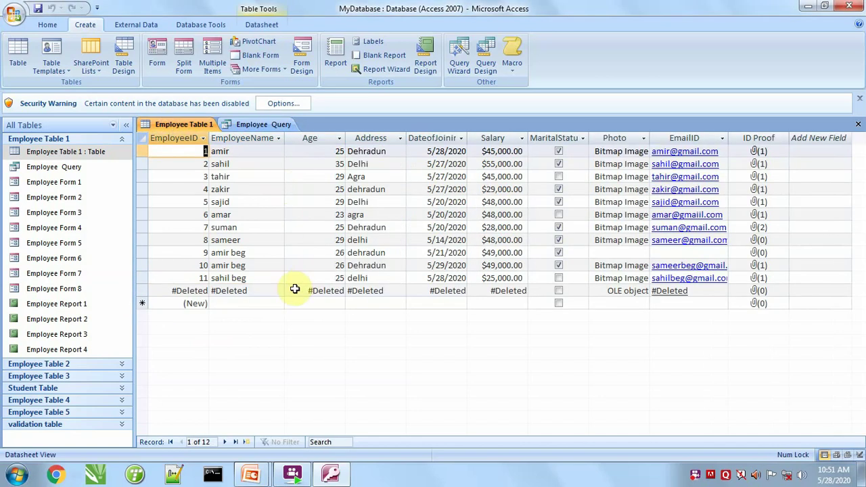
left_click(47, 24)
left_click(387, 51)
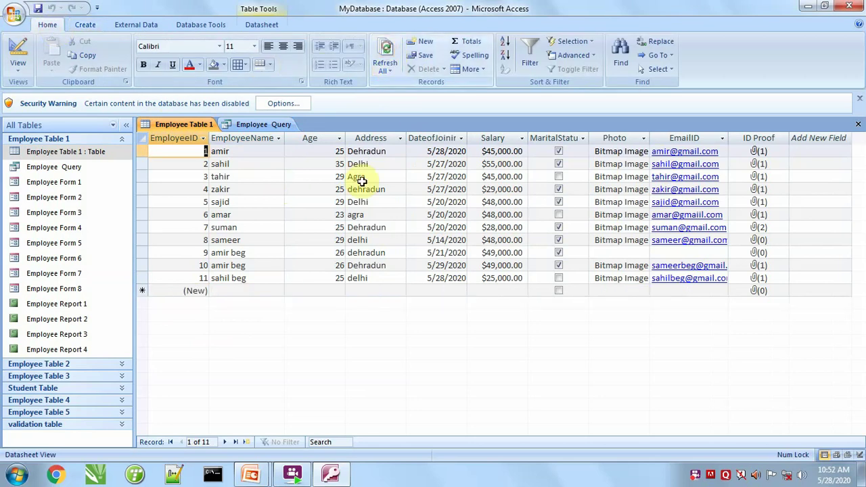
- Add a record in Employee Query with the employee's full name, joining date 5/21/2020 and salary 35000
left_click(261, 125)
left_click(239, 291)
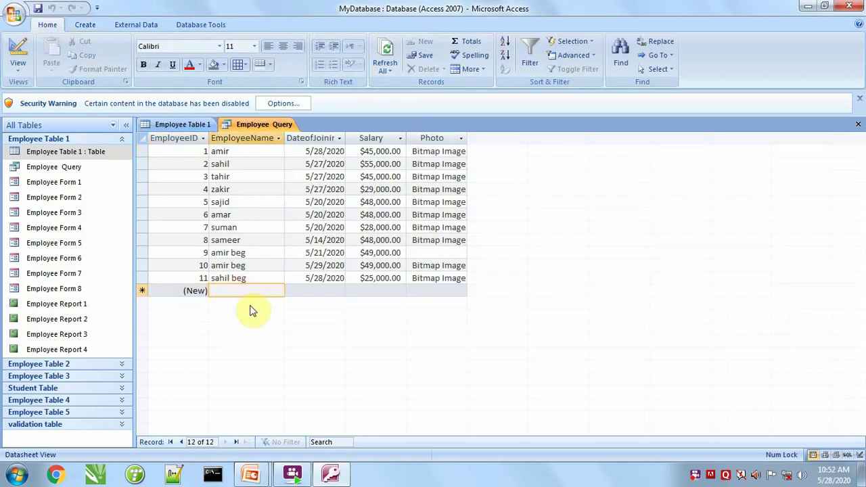
type("am")
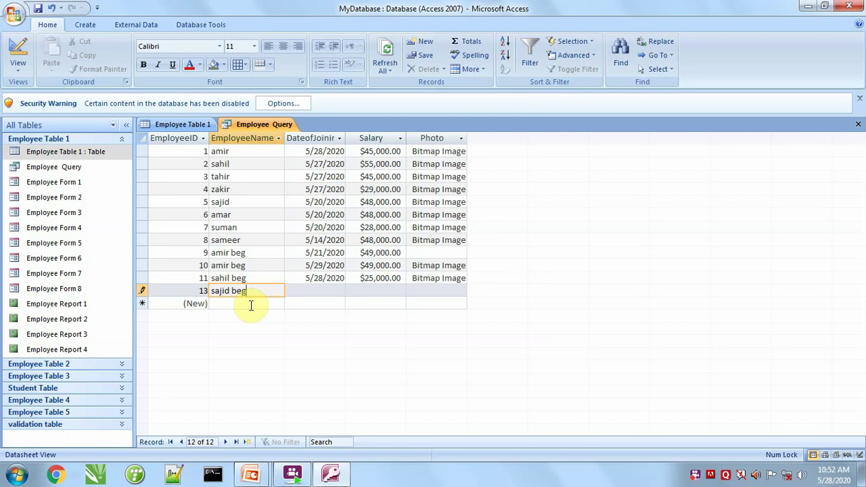
key("Tab")
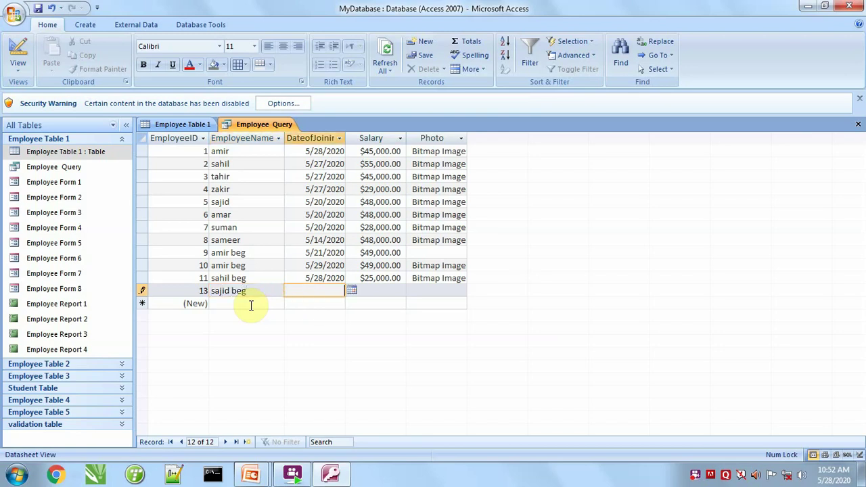
left_click(351, 291)
left_click(316, 357)
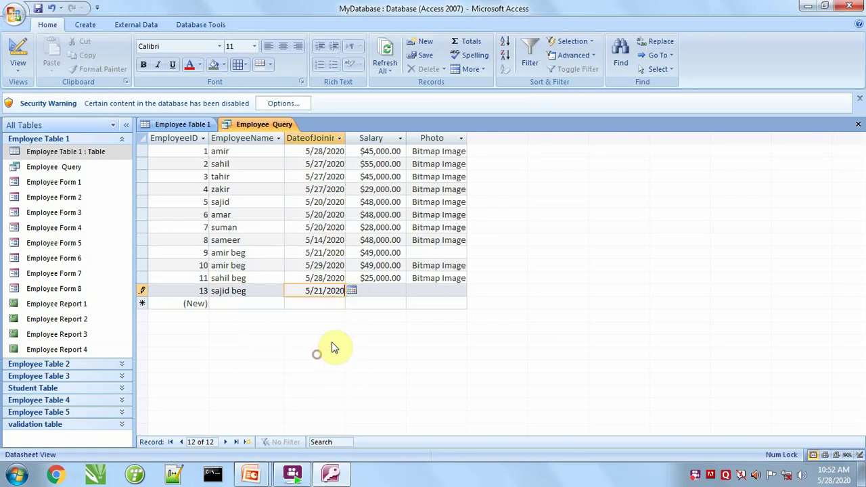
left_click(370, 296)
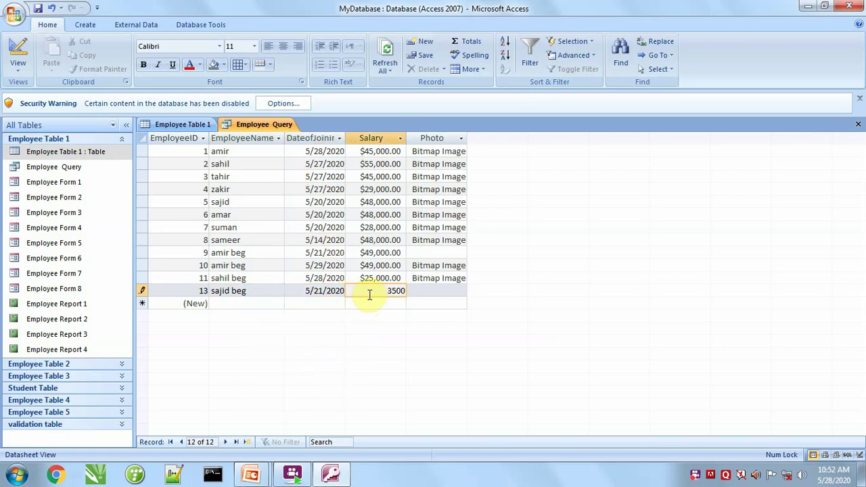
key("Tab")
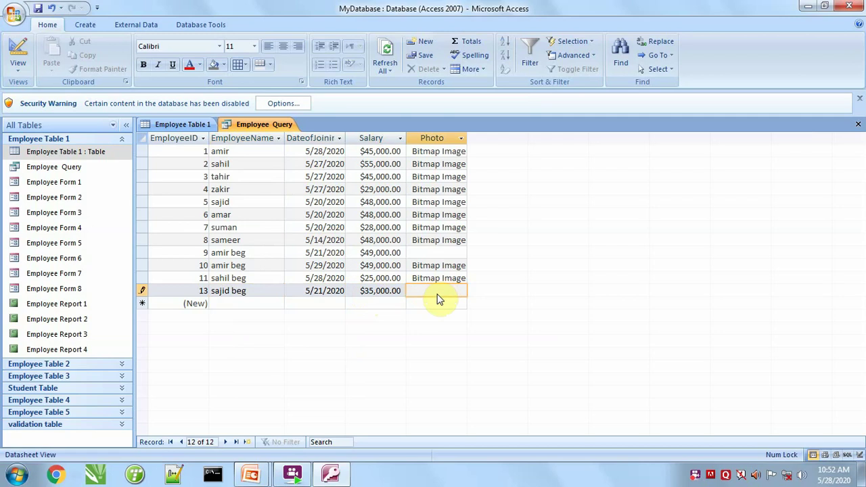
- Insert a new Bitmap Image object in the new record's Photo field, pasting in the Chrysanthemum sample picture, and save the record
double_click(436, 293)
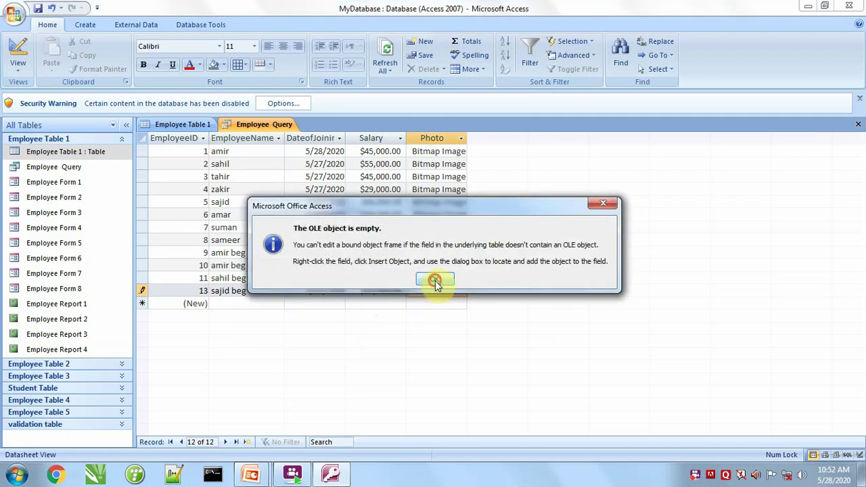
left_click(436, 281)
right_click(435, 291)
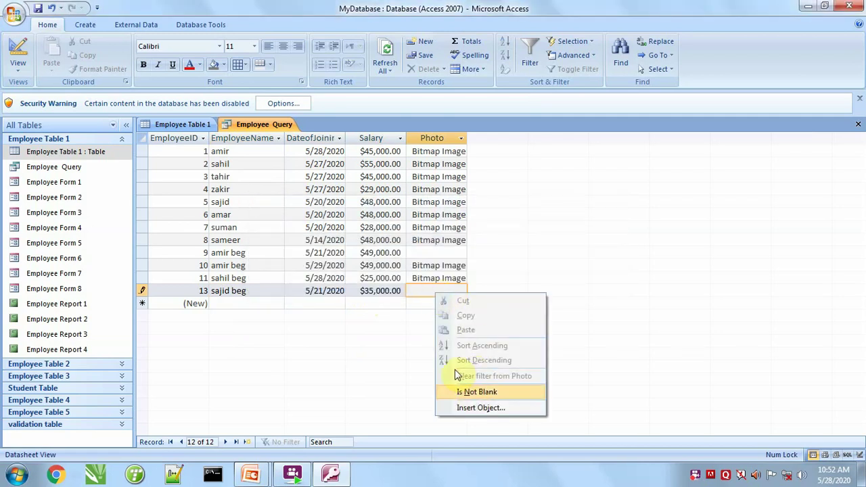
left_click(479, 408)
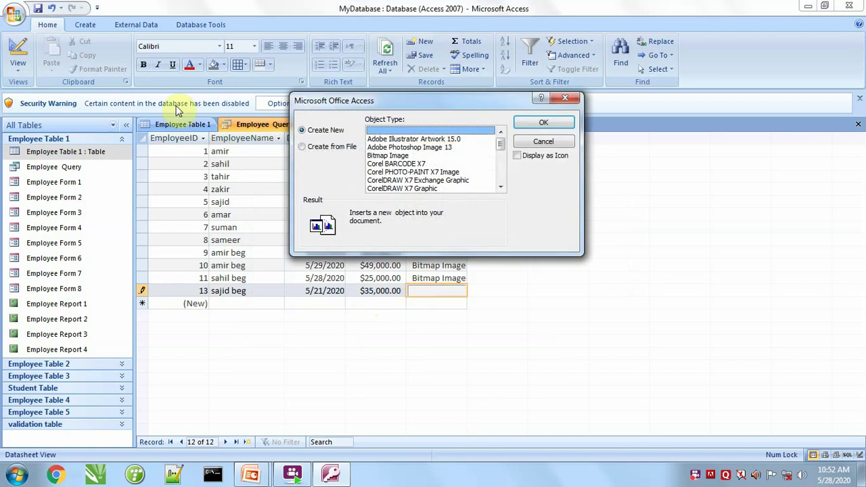
left_click(389, 155)
left_click(543, 123)
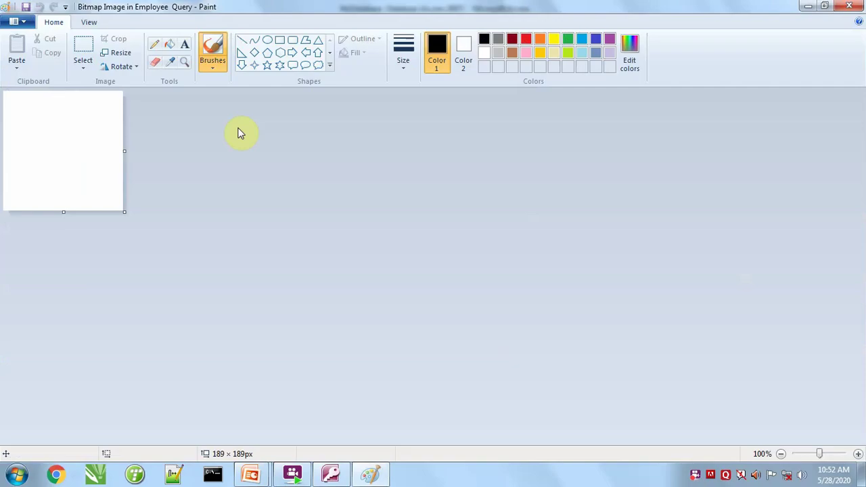
left_click(17, 64)
left_click(35, 93)
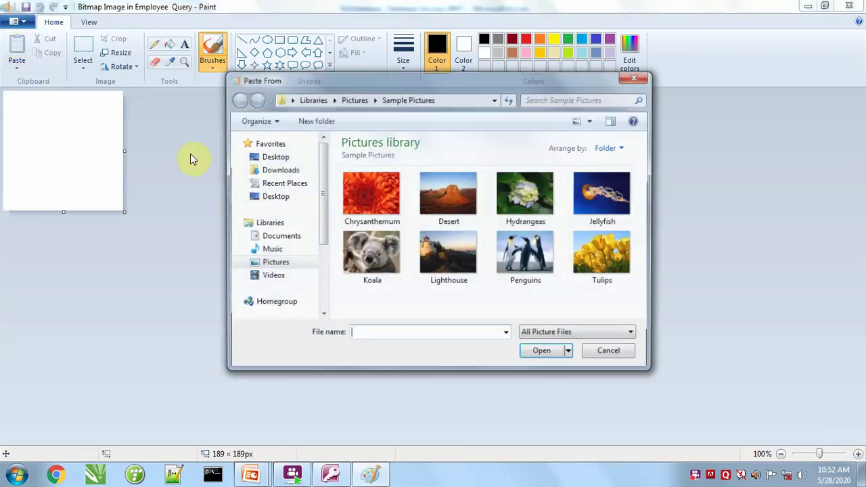
double_click(360, 203)
left_click(849, 6)
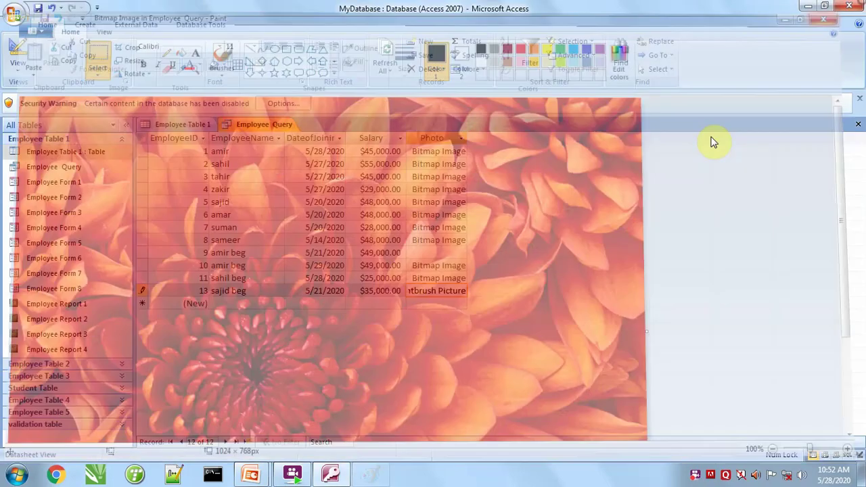
key("Tab")
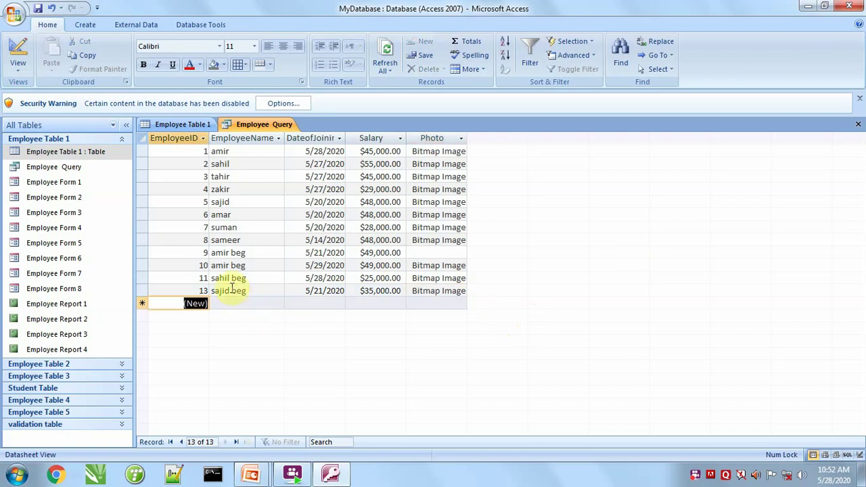
- Refresh all records in Employee Query and in Employee Table 1 to check the record added through the query
left_click(385, 64)
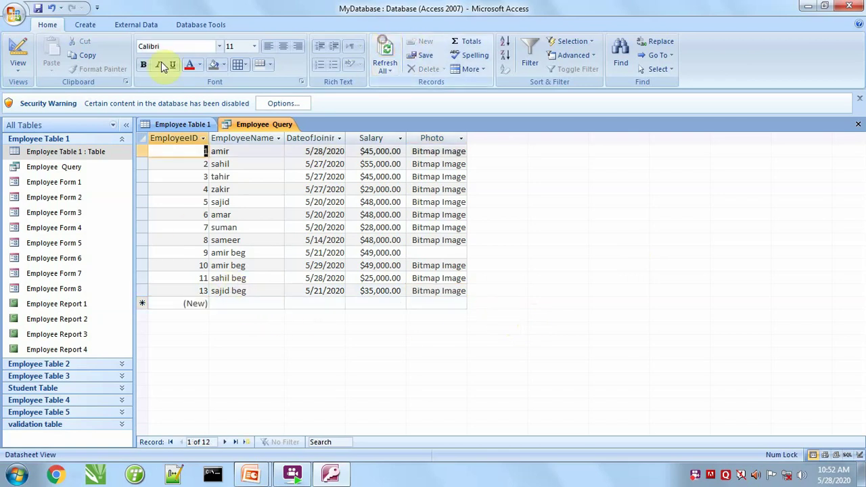
left_click(178, 129)
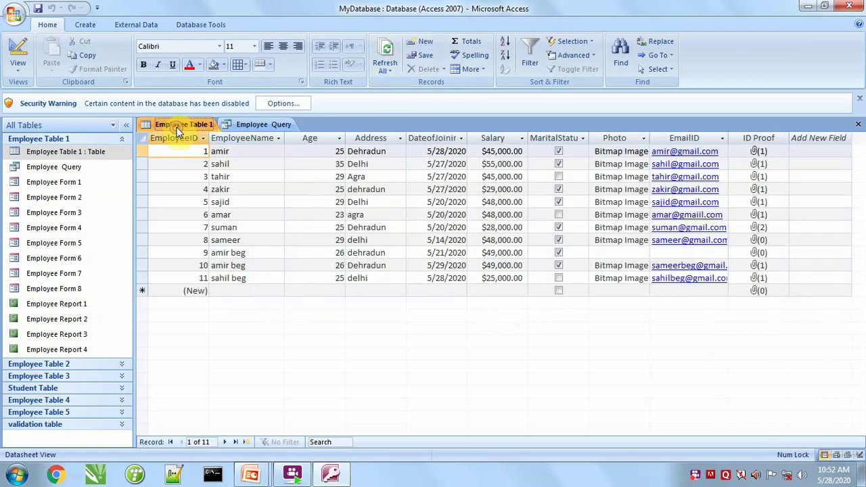
left_click(389, 55)
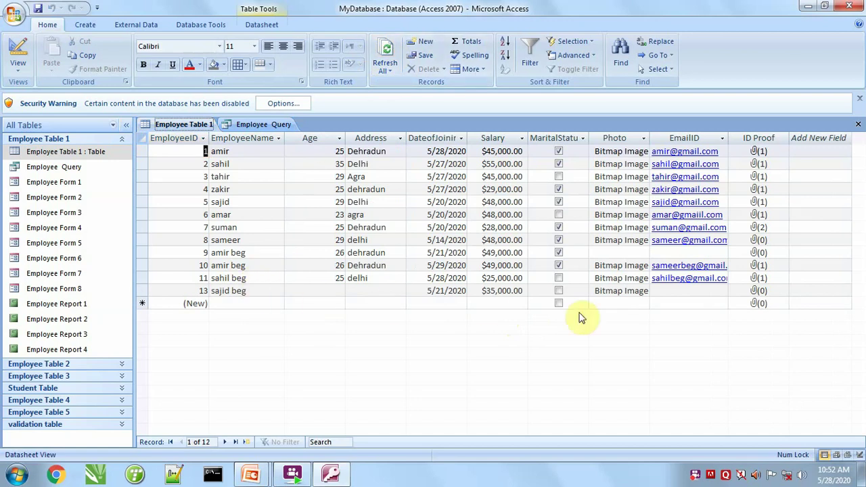
- Compare the record with EmployeeID 13 between Employee Query and Employee Table 1, examining its name, salary and Age fields
left_click(256, 124)
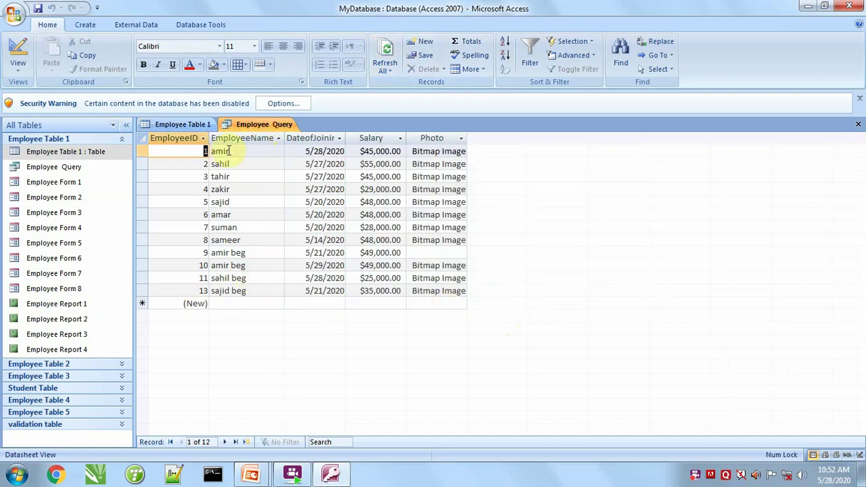
left_click(174, 126)
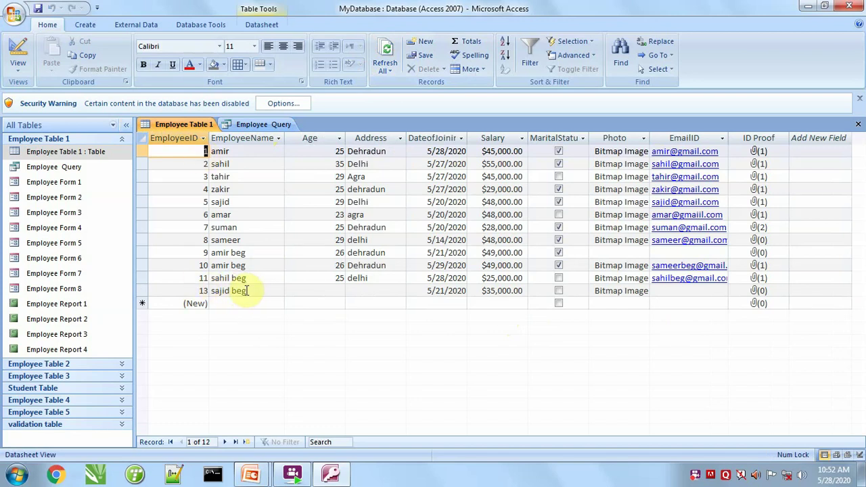
left_click(247, 124)
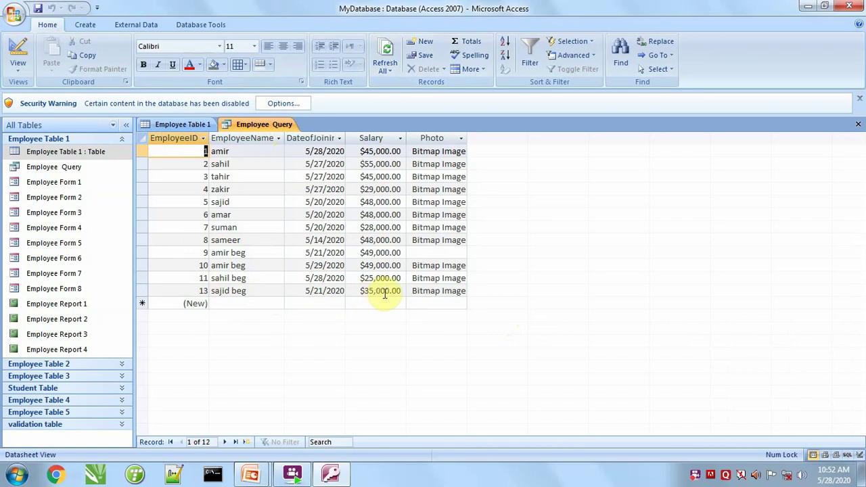
left_click(166, 127)
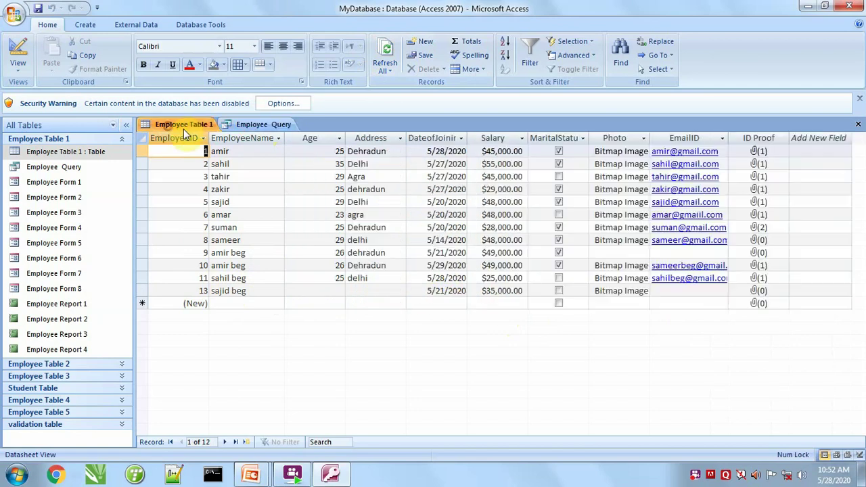
left_click(254, 291)
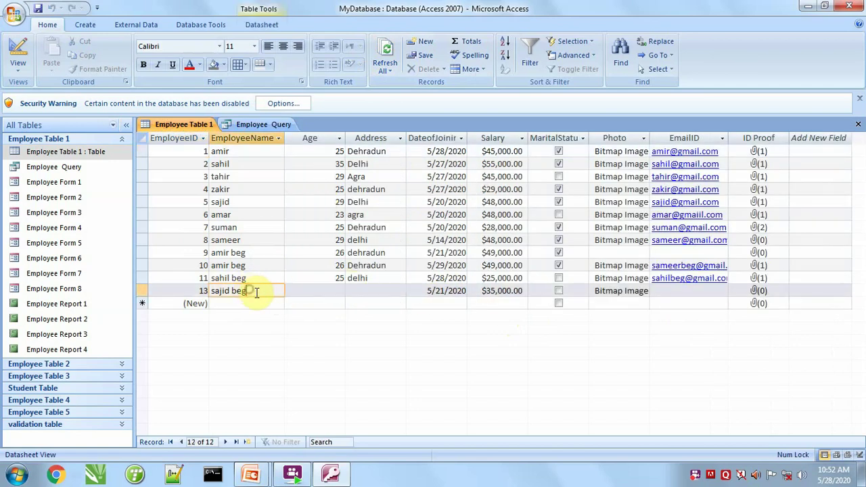
left_click(481, 291)
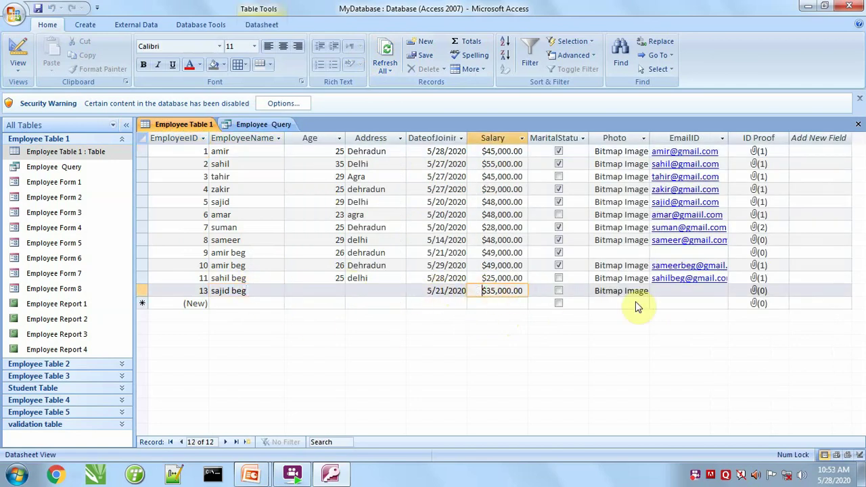
left_click(299, 289)
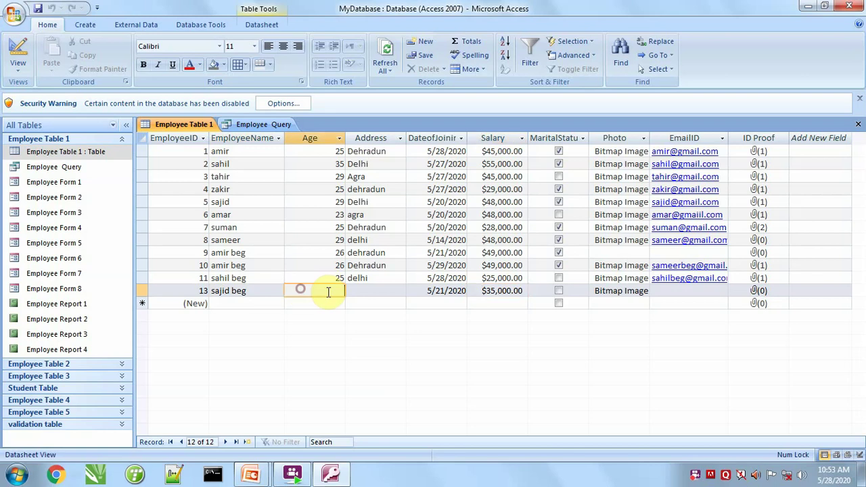
left_click(249, 124)
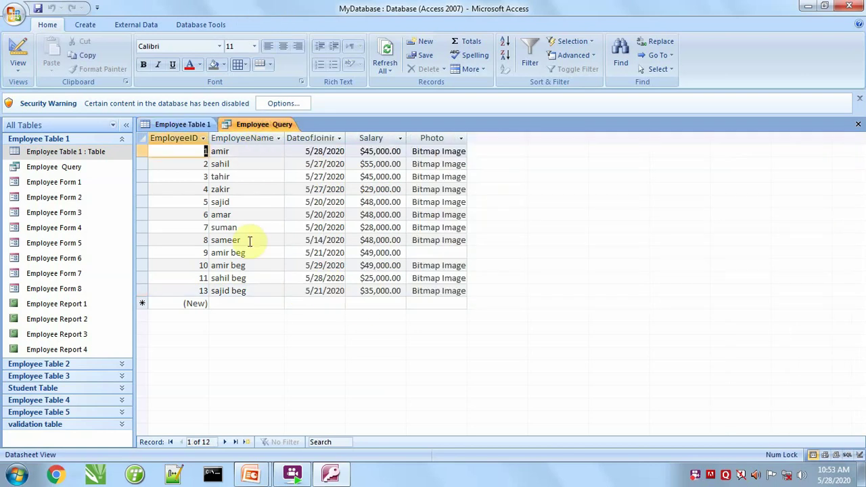
left_click(171, 124)
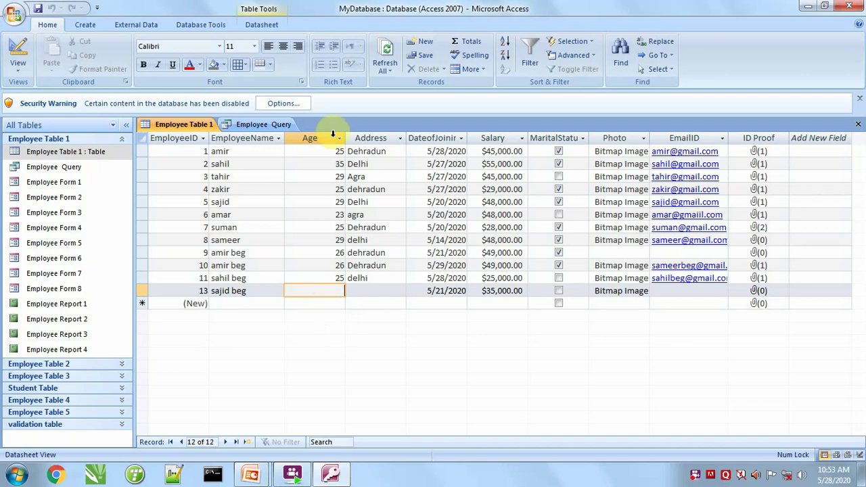
- Save and close Employee Query
left_click(268, 125)
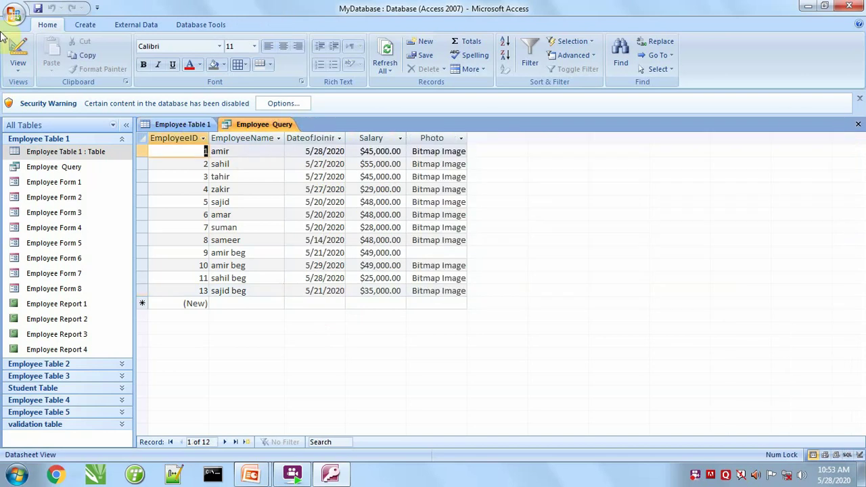
left_click(15, 14)
left_click(34, 13)
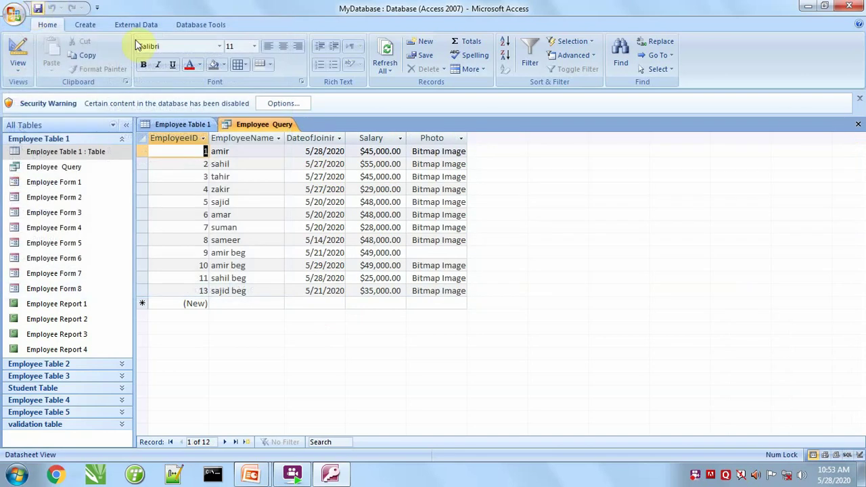
left_click(858, 124)
left_click(85, 24)
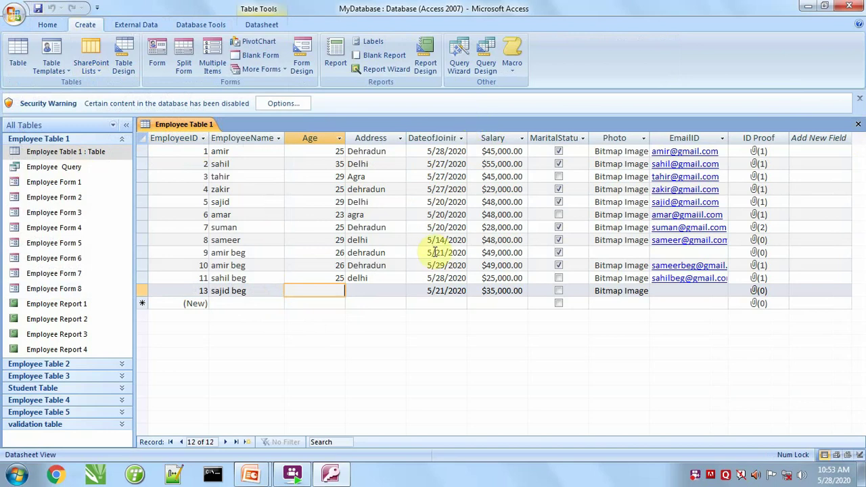
- Reopen Employee Query and replace the employee's full name in the record with EmployeeID 13, saving the record
left_click(254, 290)
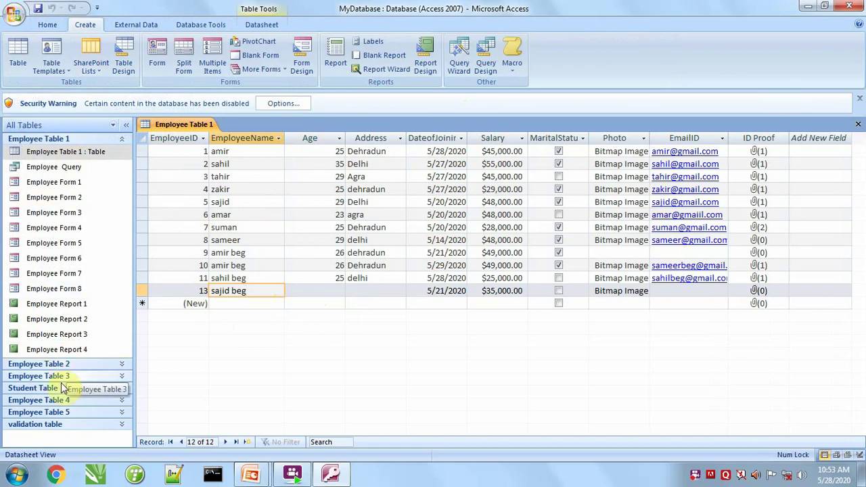
double_click(71, 167)
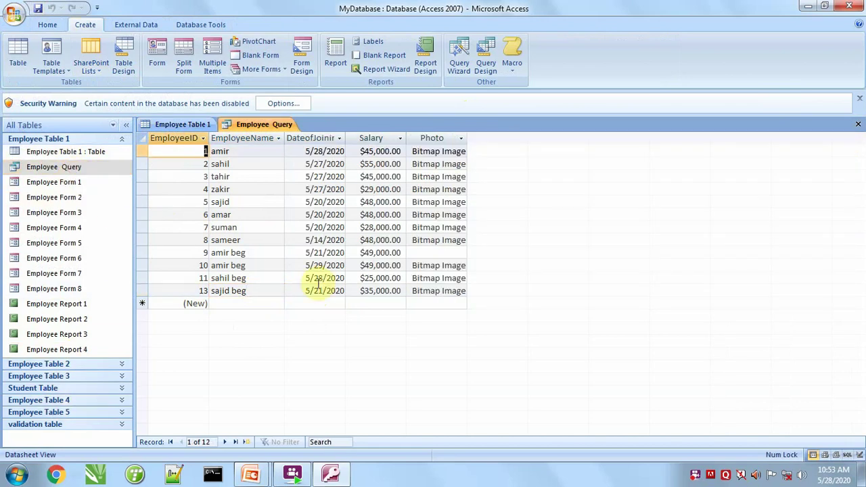
left_click(256, 291)
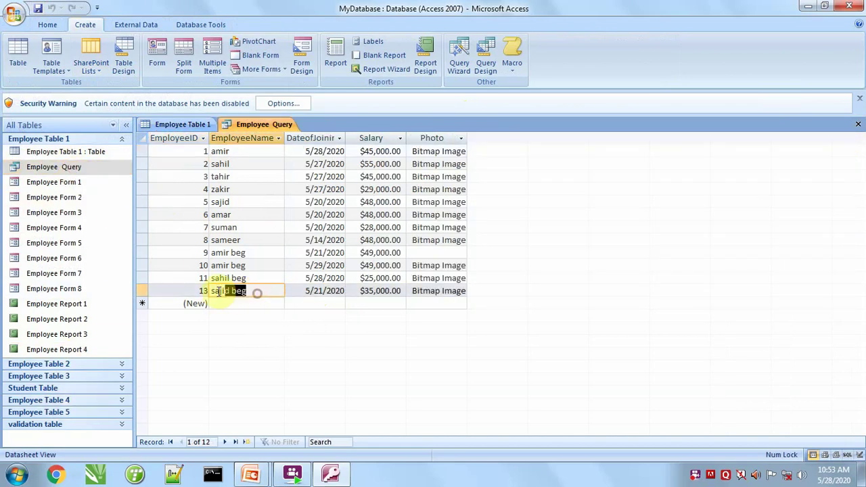
double_click(262, 292)
left_click(261, 293)
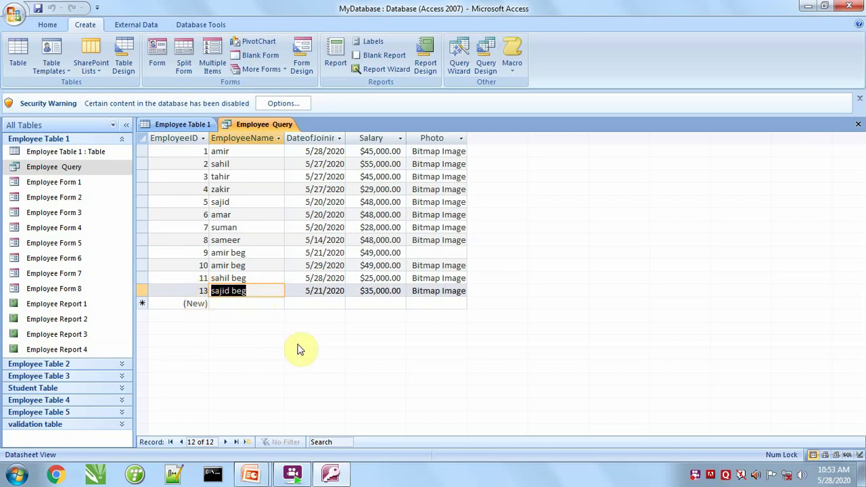
type("sahil kh")
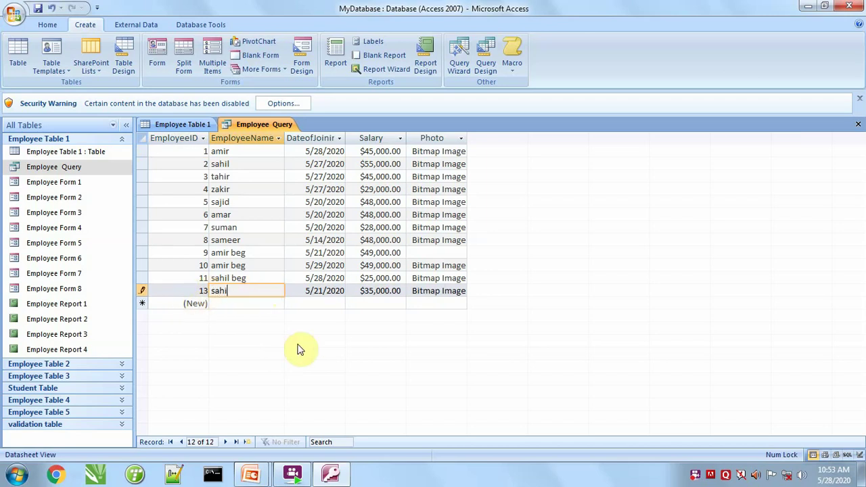
type("aan")
key("Tab")
key("Tab")
key("Tab")
key("Tab")
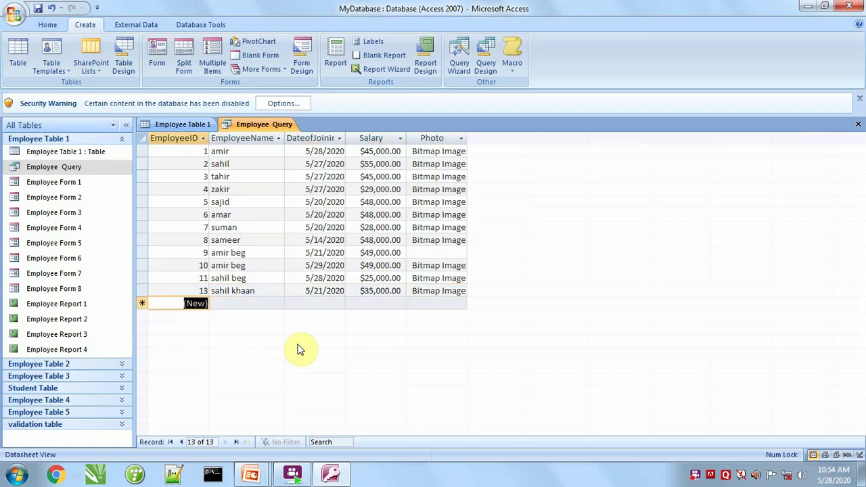
- Refresh all records in the query and in Employee Table 1 to check the changed employee name
left_click(51, 27)
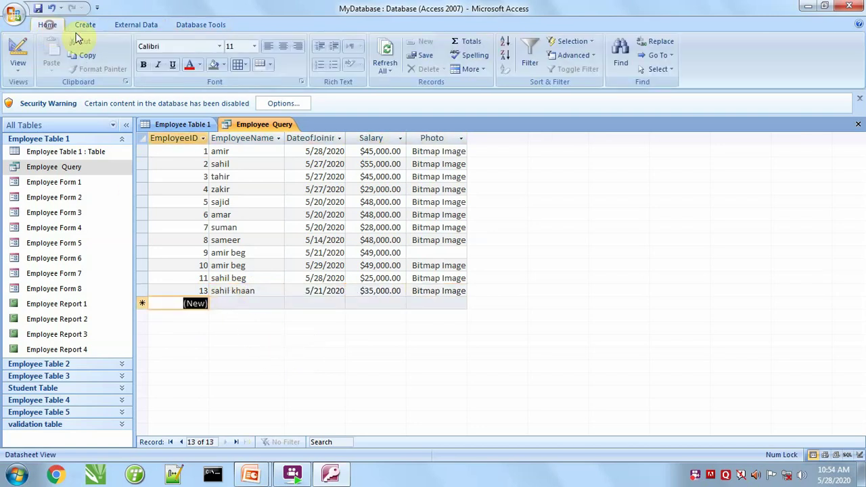
left_click(385, 57)
left_click(184, 124)
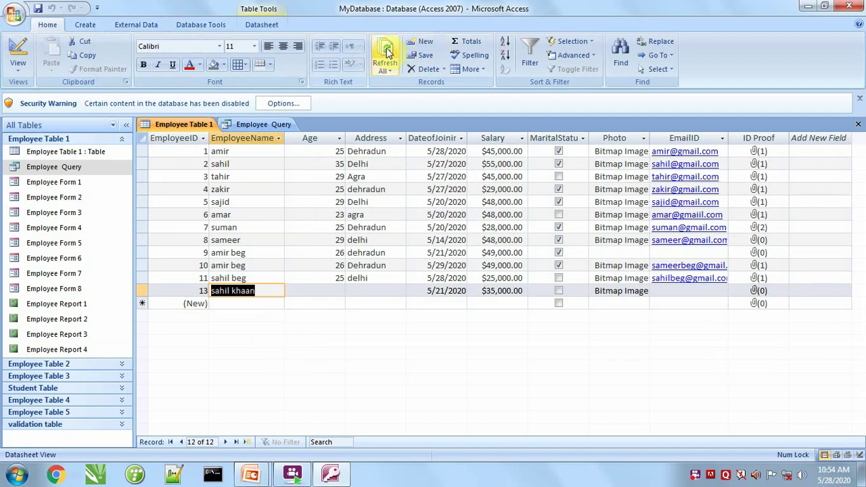
left_click(385, 59)
left_click(262, 290)
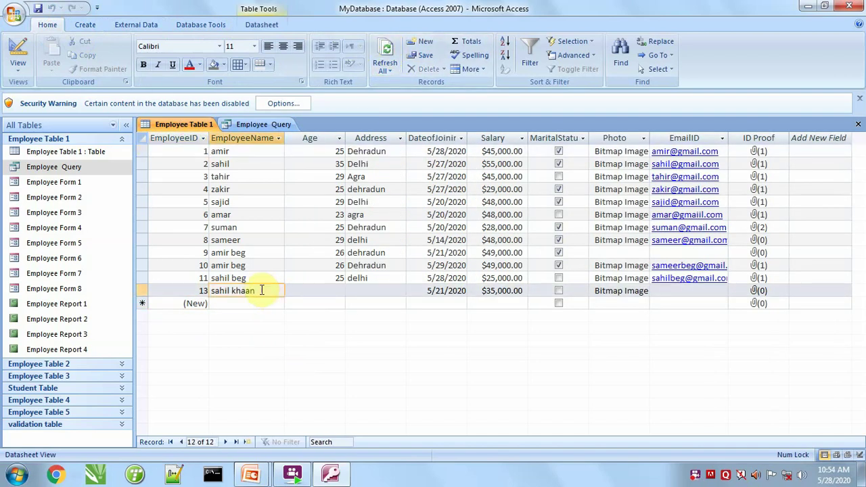
- In Employee Query, append a repeated surname to the employee name with EmployeeID 11, and check the edit in Employee Table 1
left_click(251, 123)
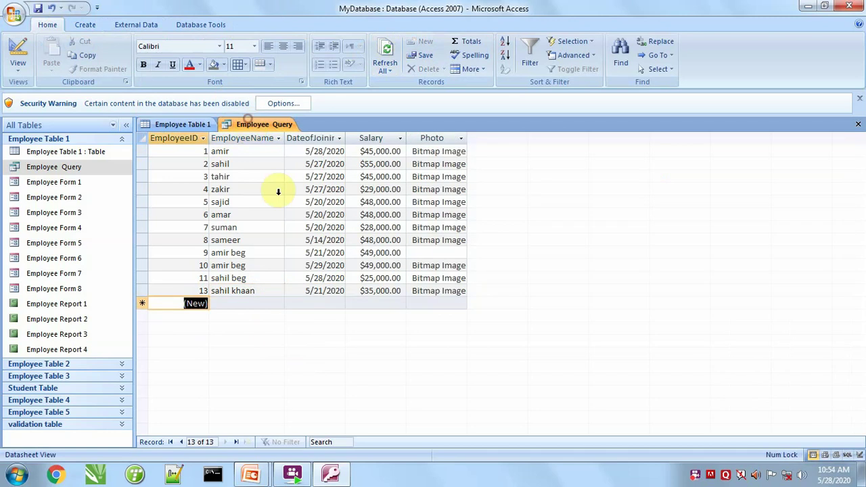
left_click(247, 279)
type("beg")
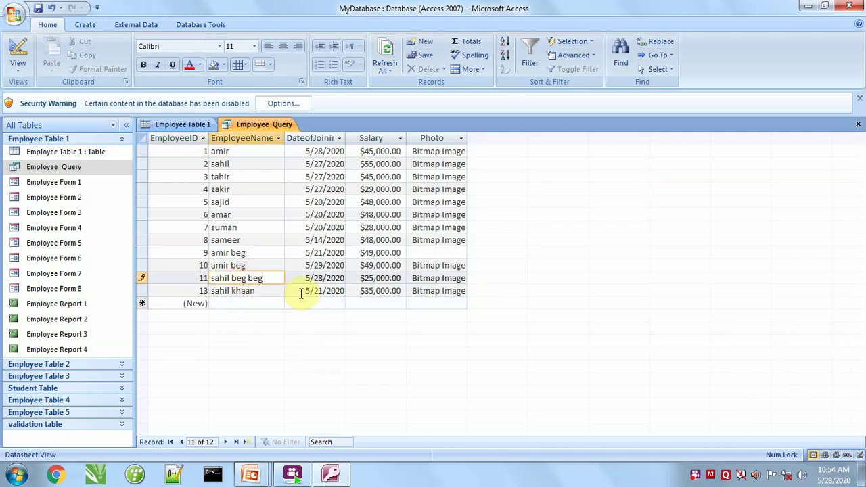
key("Tab")
key("Tab")
key("Tab")
key("Tab")
key("Tab")
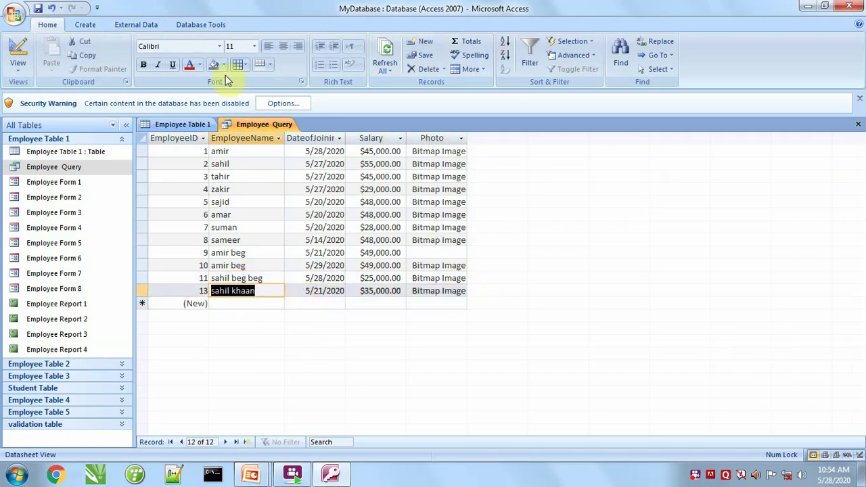
left_click(178, 124)
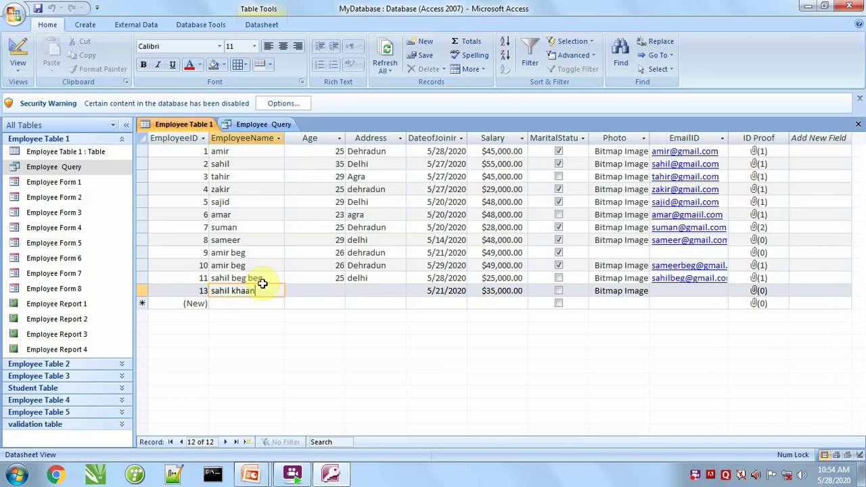
- In Employee Query, set the joining date of EmployeeID 13 to 5/28/2020, and check it in Employee Table 1
left_click(251, 126)
left_click(329, 291)
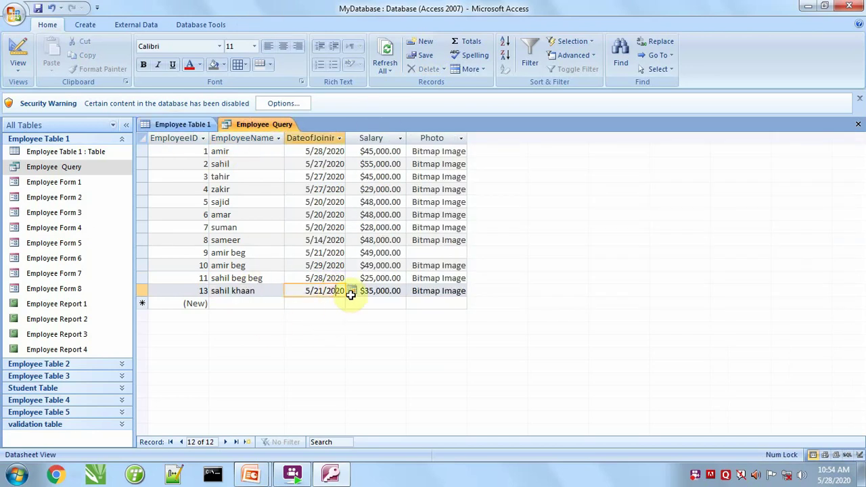
left_click(351, 291)
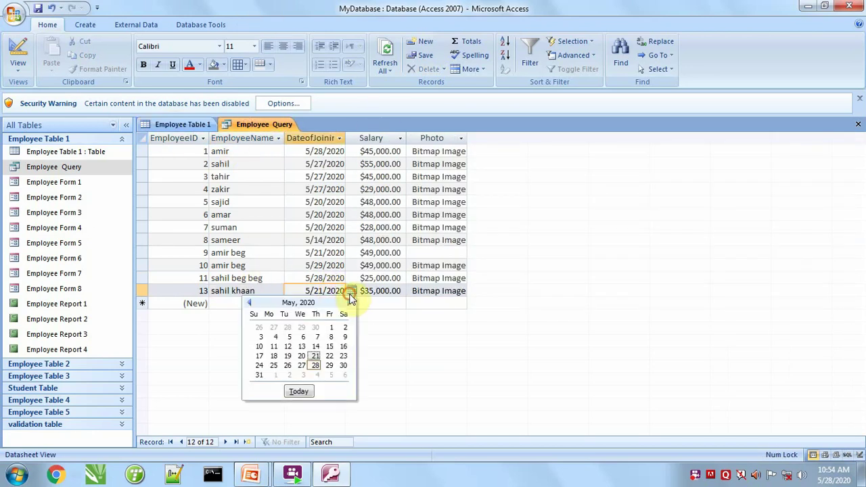
left_click(316, 365)
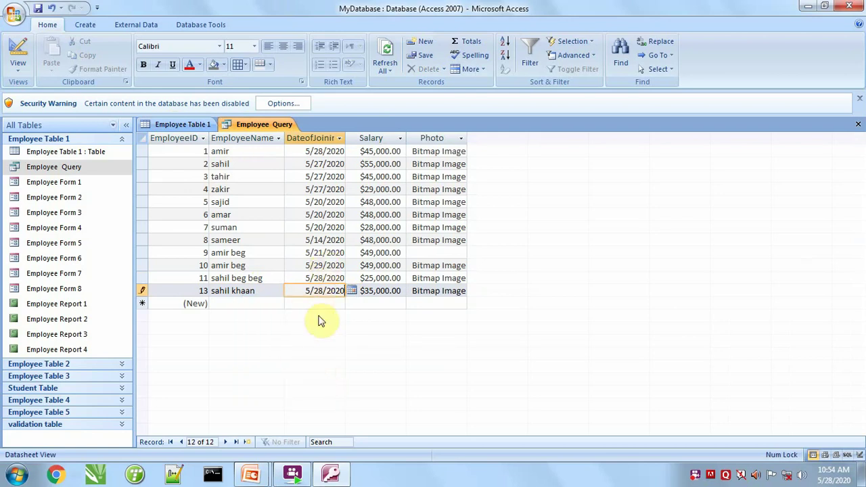
key("Tab")
key("Tab")
key("Tab")
left_click(177, 124)
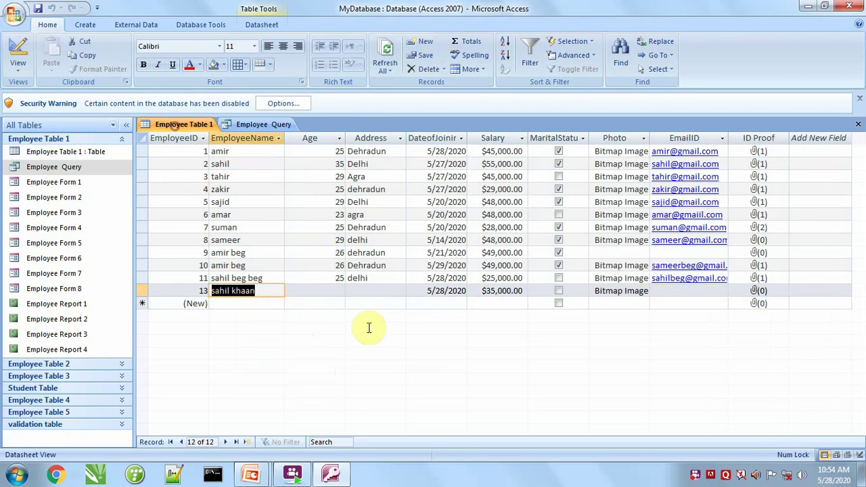